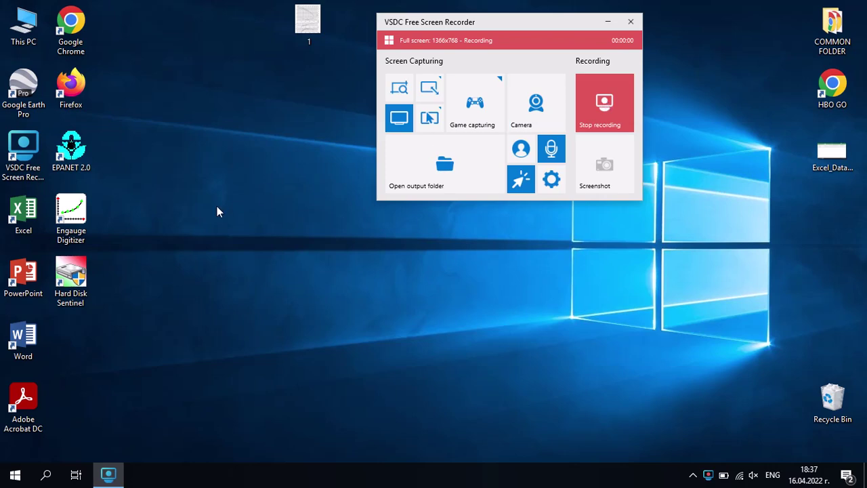
- Launch Engauge Digitizer and choose File > Import to browse the Desktop for the graph image
double_click(74, 214)
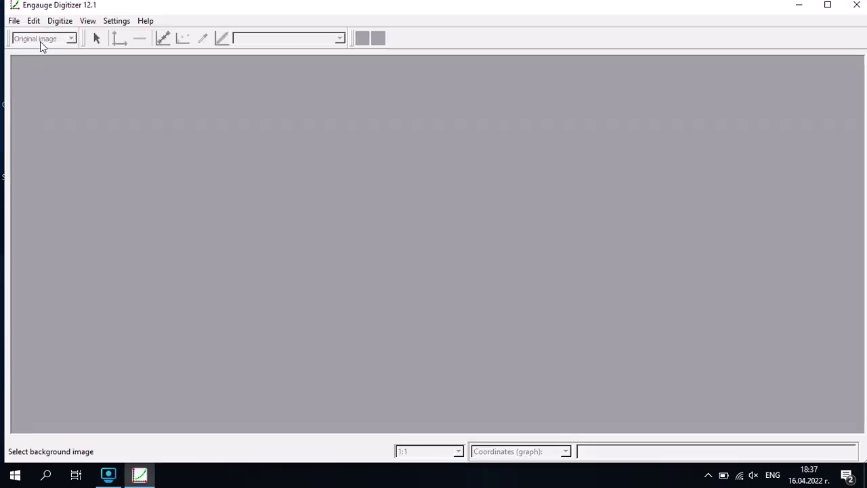
click(15, 23)
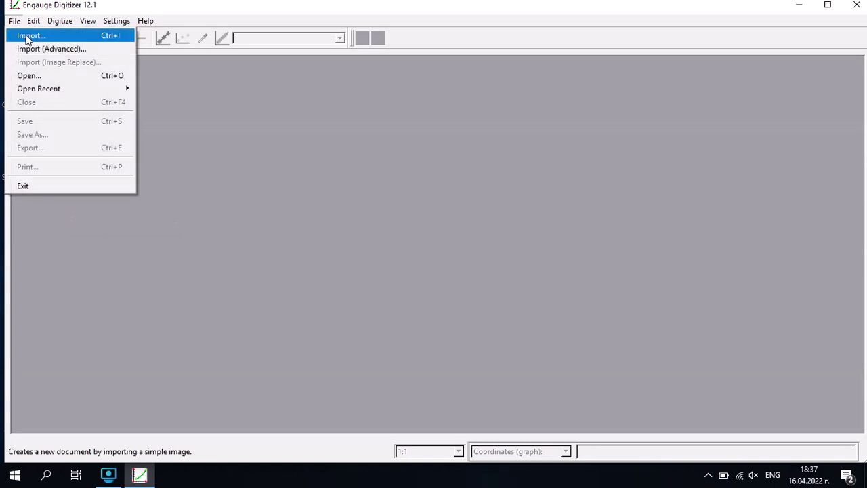
click(27, 35)
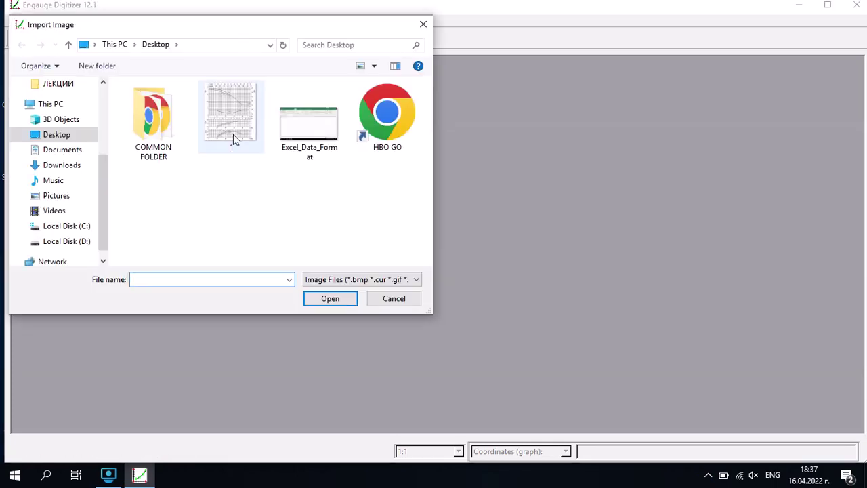
- Import 1.png, rename Curve1 to H-Q, and finish the setup wizard
double_click(230, 122)
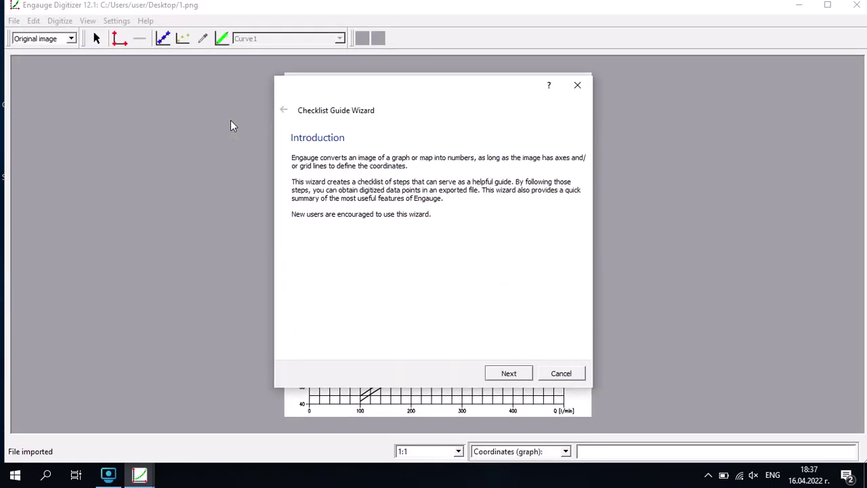
click(501, 374)
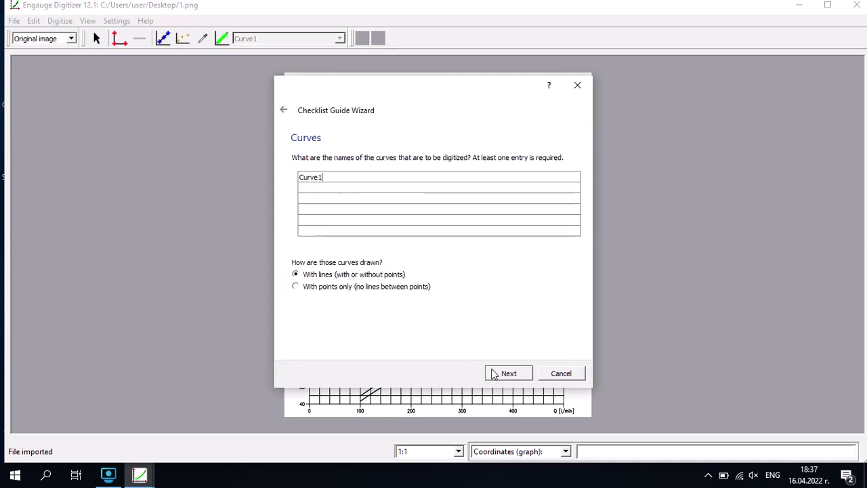
double_click(324, 177)
text(H-Q)
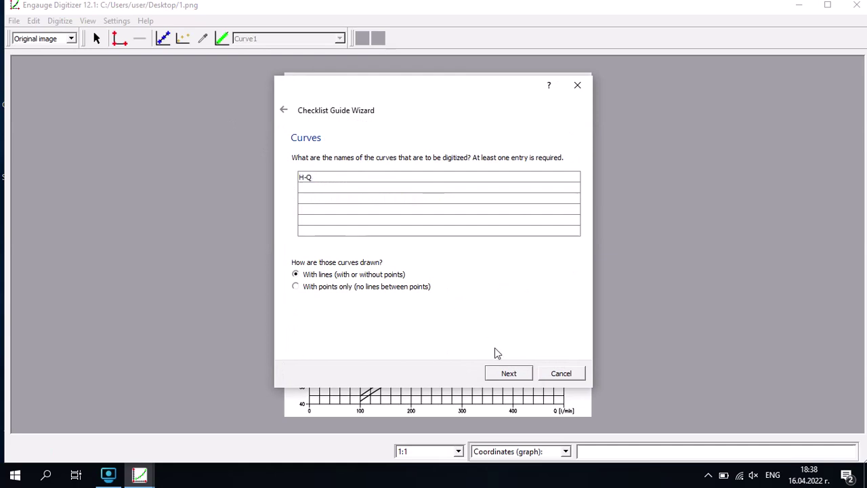
click(515, 378)
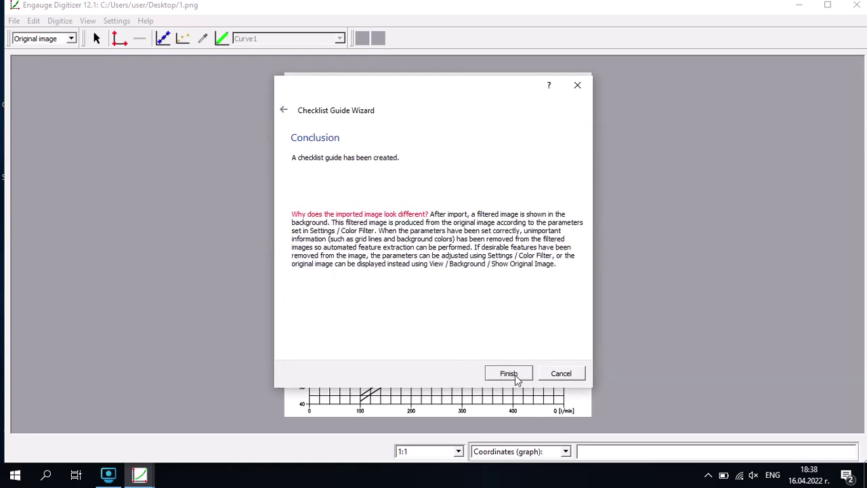
click(515, 376)
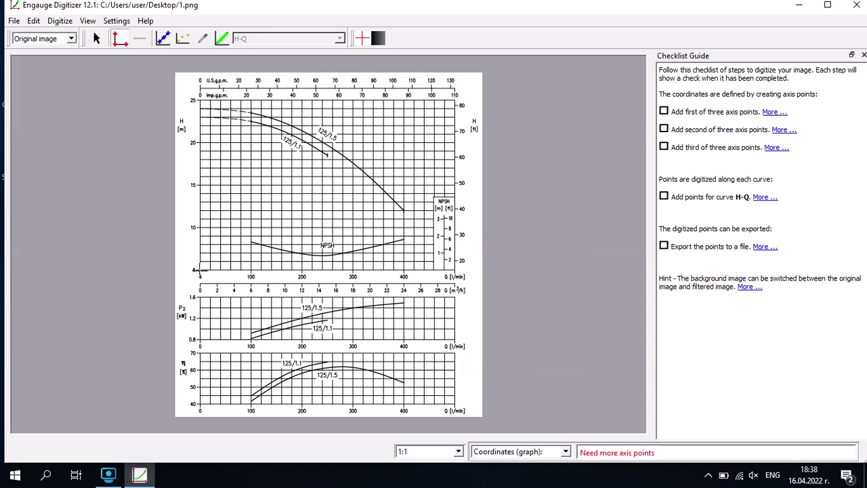
- Place three axis points on the graph corners at (0, 5), (400, 5) and (0, 25)
click(201, 270)
text(0)
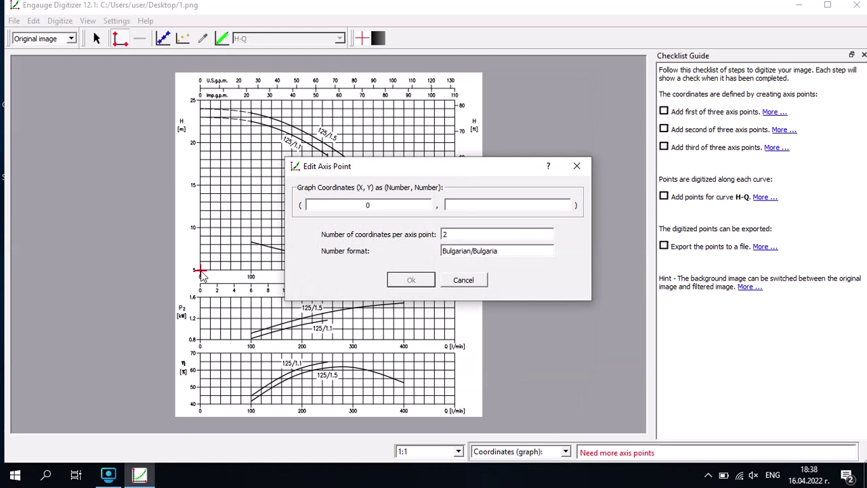
text(5)
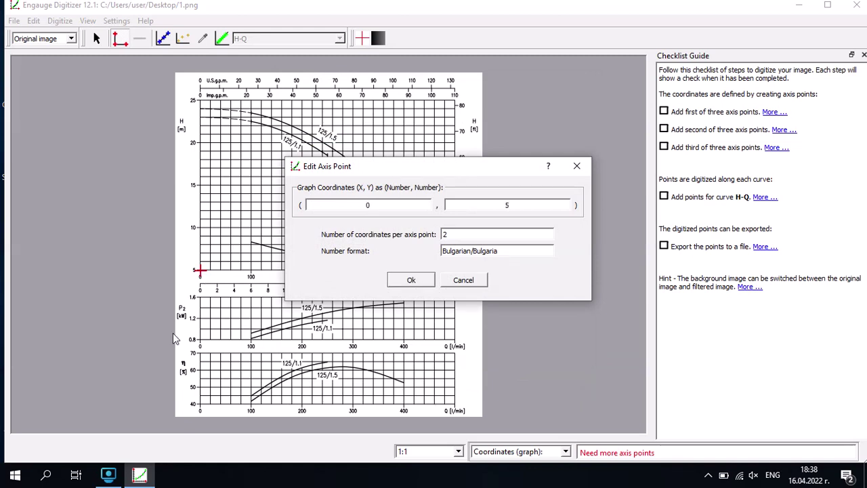
click(431, 278)
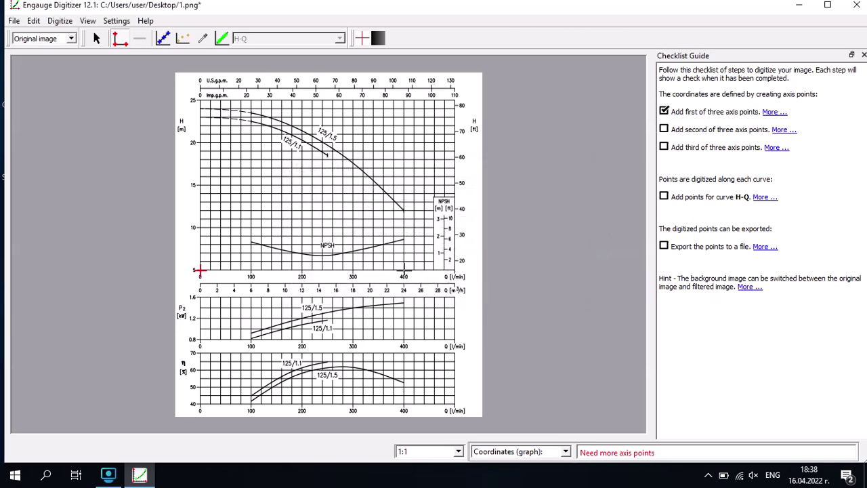
click(404, 271)
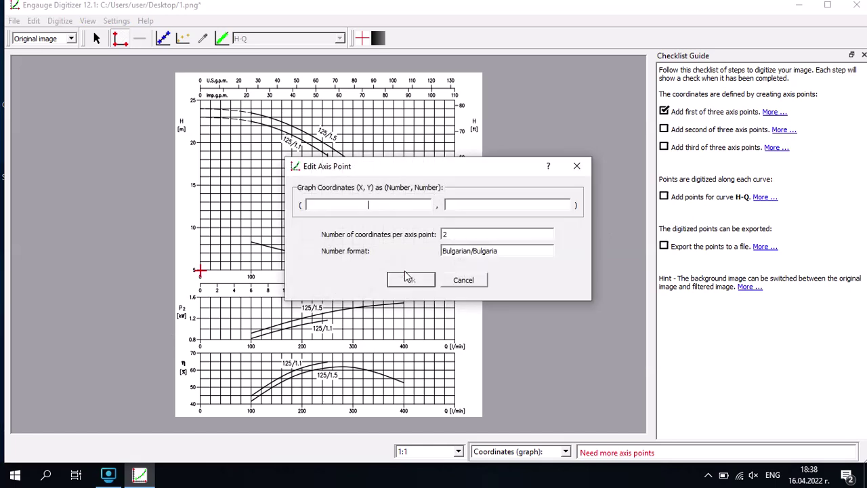
text(400)
key(Tab)
text(5)
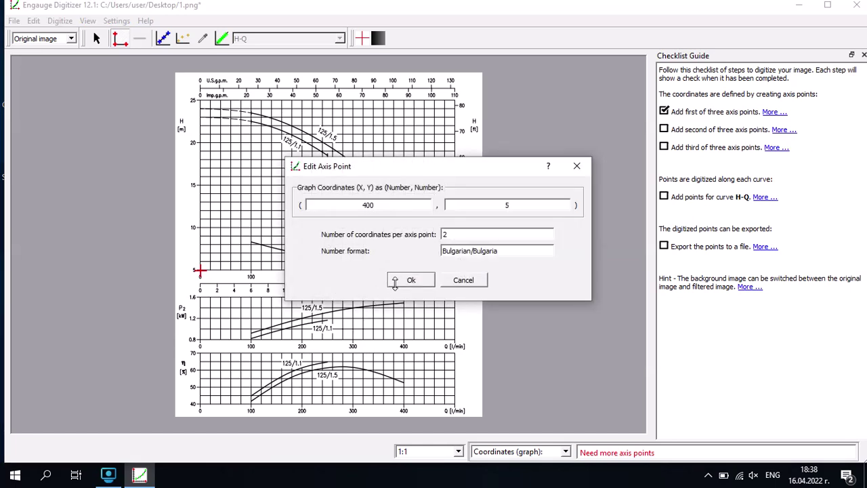
click(396, 280)
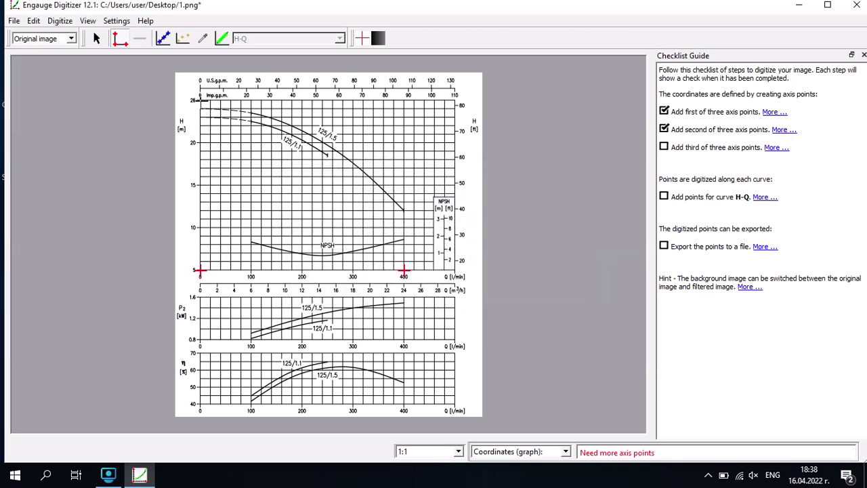
click(199, 101)
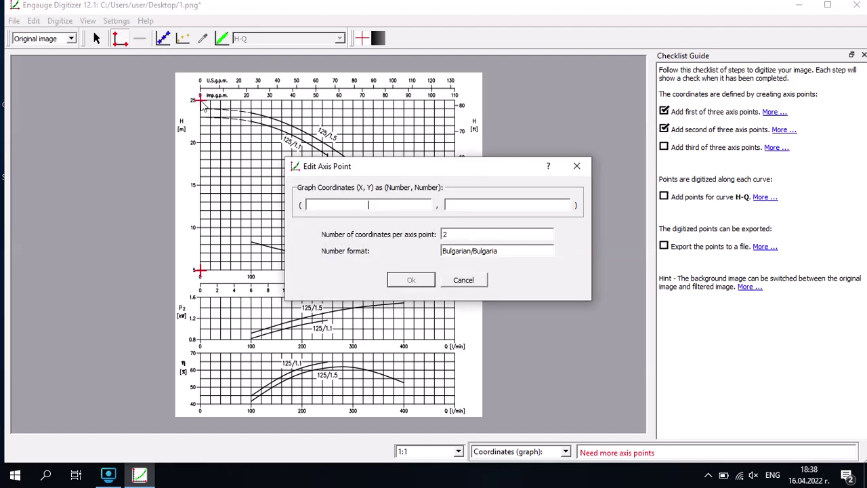
text(025)
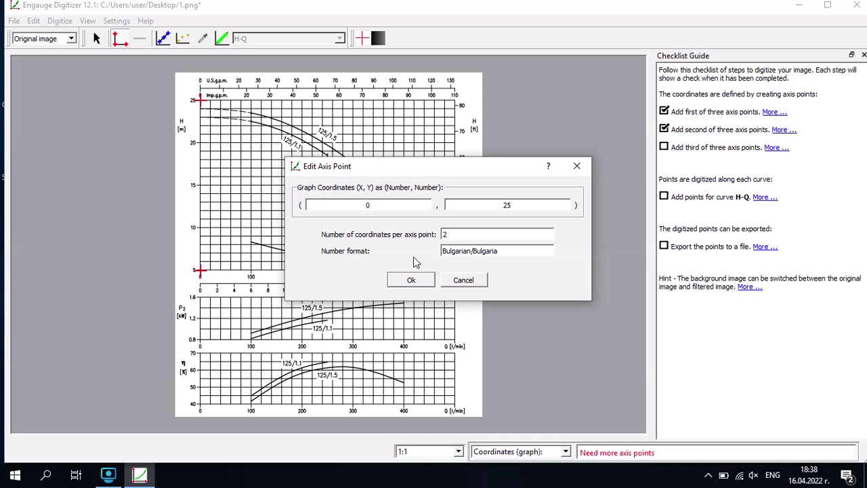
click(416, 280)
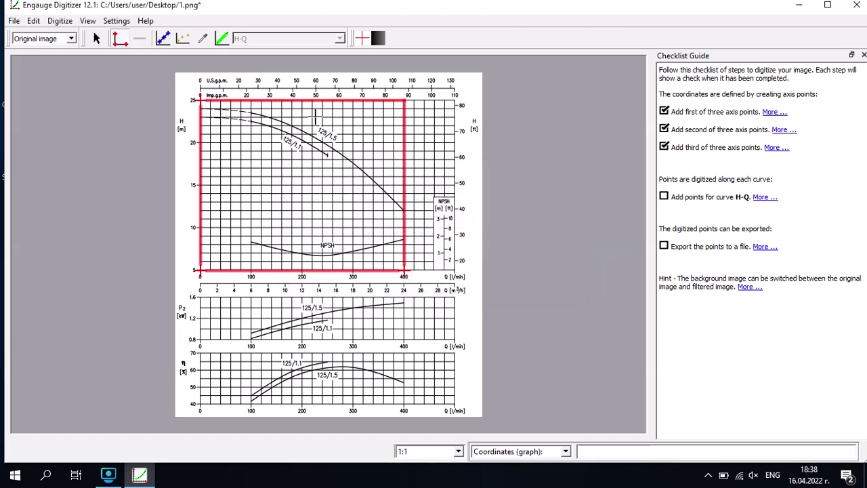
- Digitize the H-Q curve from zero flow to about 220 l/min with the Point Digitize tool
click(170, 39)
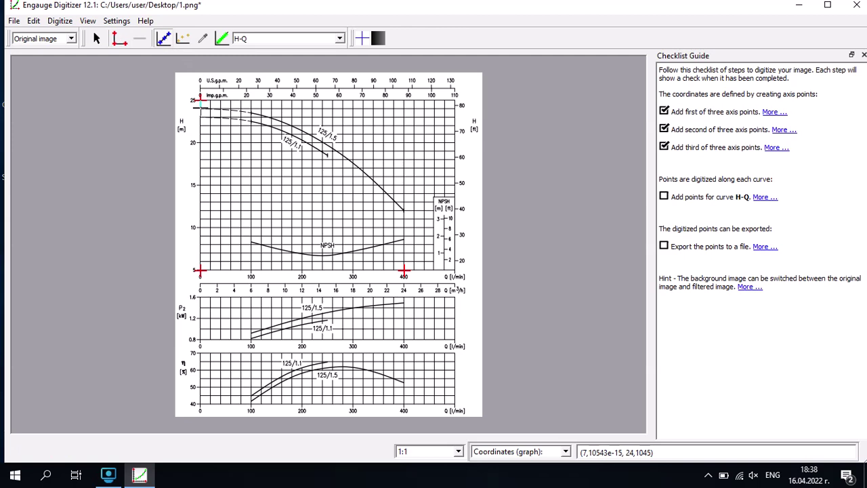
click(202, 106)
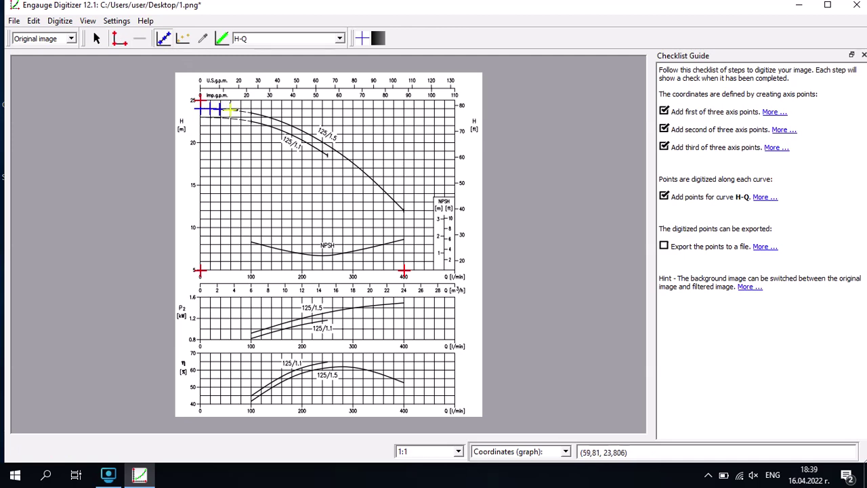
click(229, 109)
click(238, 109)
click(252, 111)
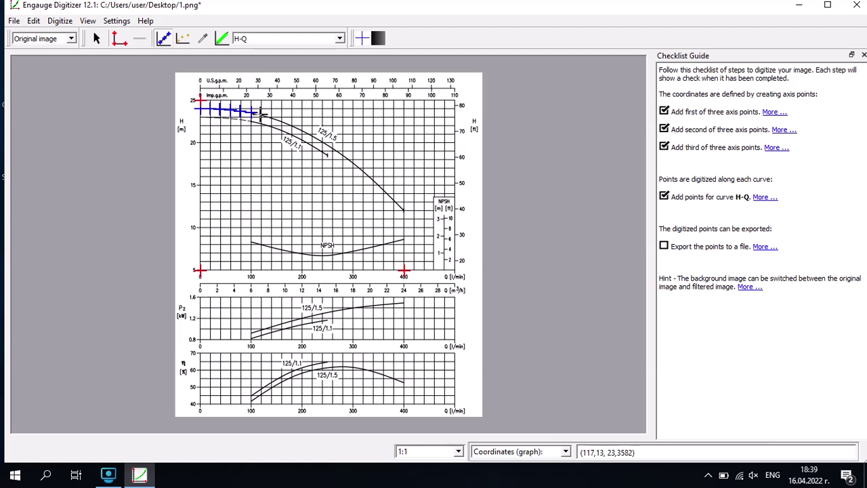
click(260, 114)
click(270, 118)
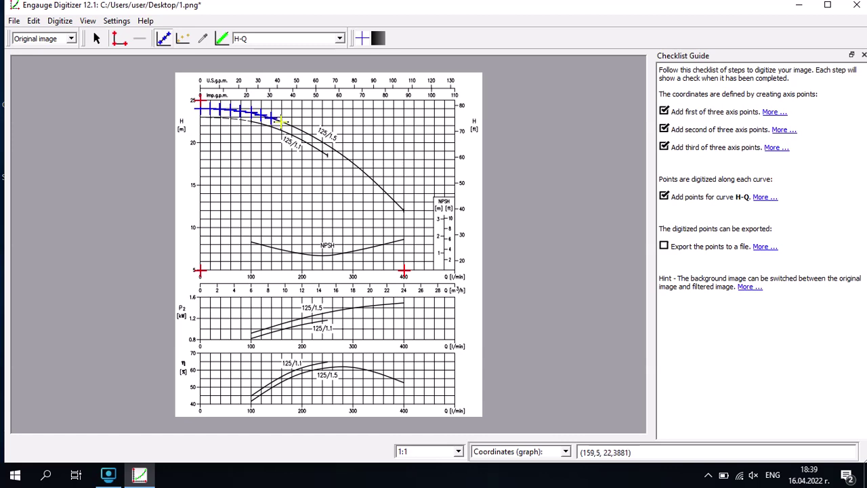
click(279, 120)
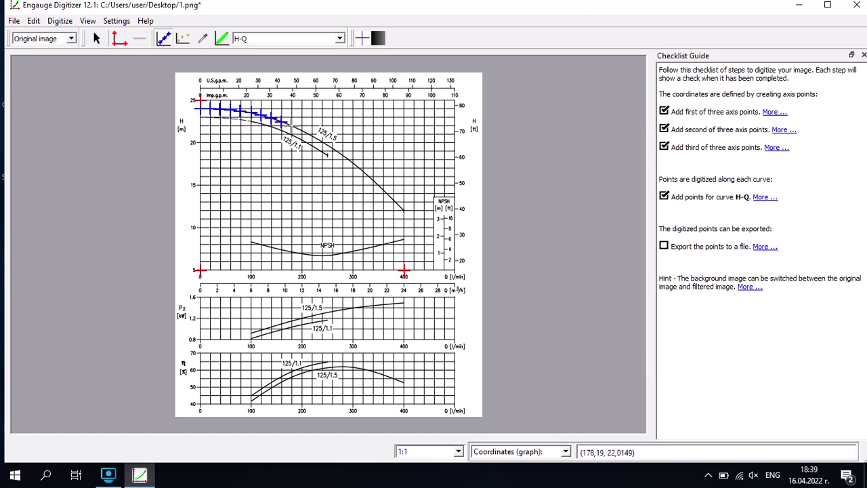
click(296, 126)
click(302, 130)
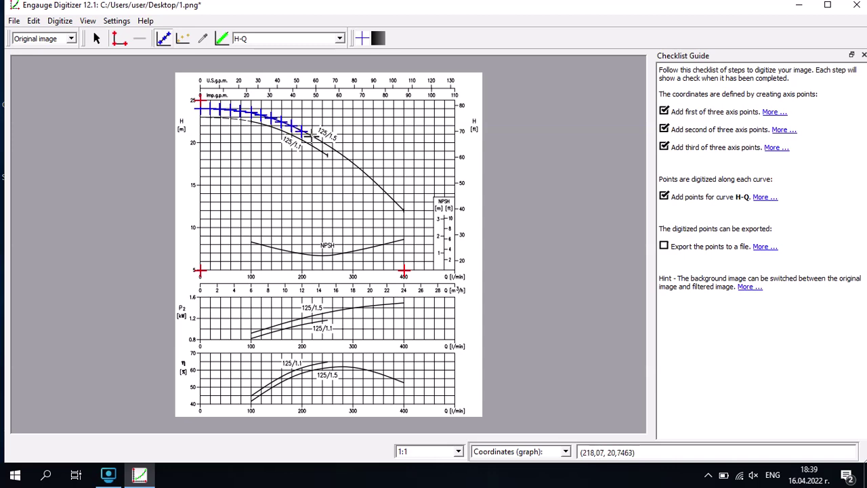
click(311, 136)
- Continue digitizing the H-Q curve from about 220 l/min to its end near 400 l/min
click(326, 143)
click(345, 154)
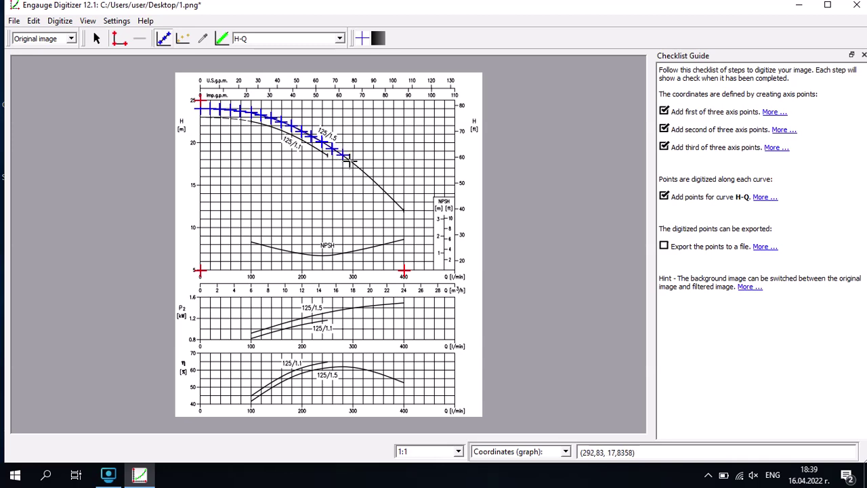
click(349, 159)
click(353, 163)
click(363, 171)
click(370, 180)
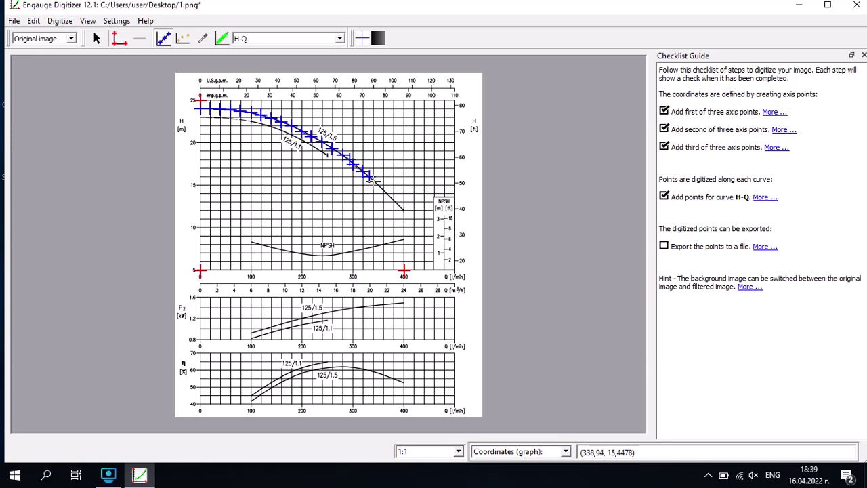
click(372, 180)
click(384, 191)
click(393, 199)
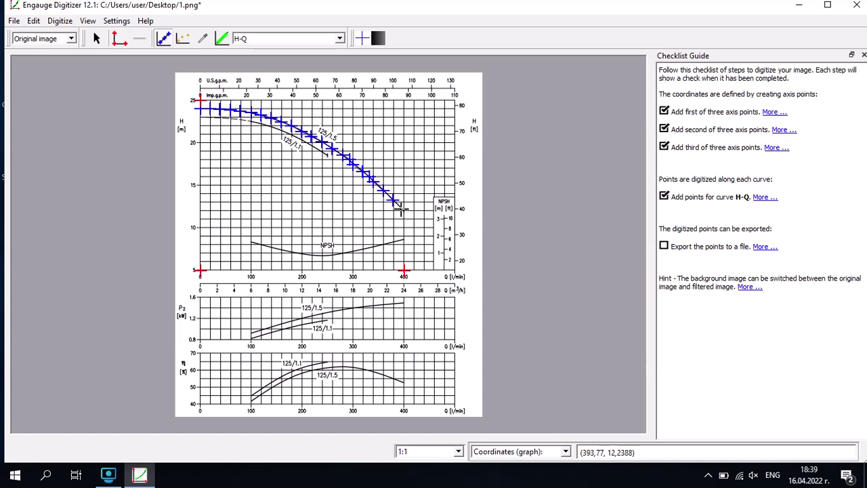
click(401, 209)
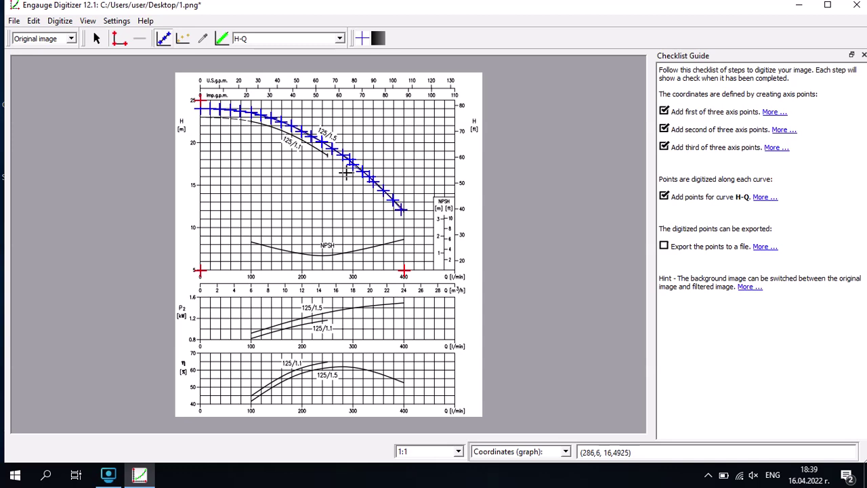
- Export the points as Scanned_DATA.csv on the Desktop, then close Engauge discarding the session
click(14, 21)
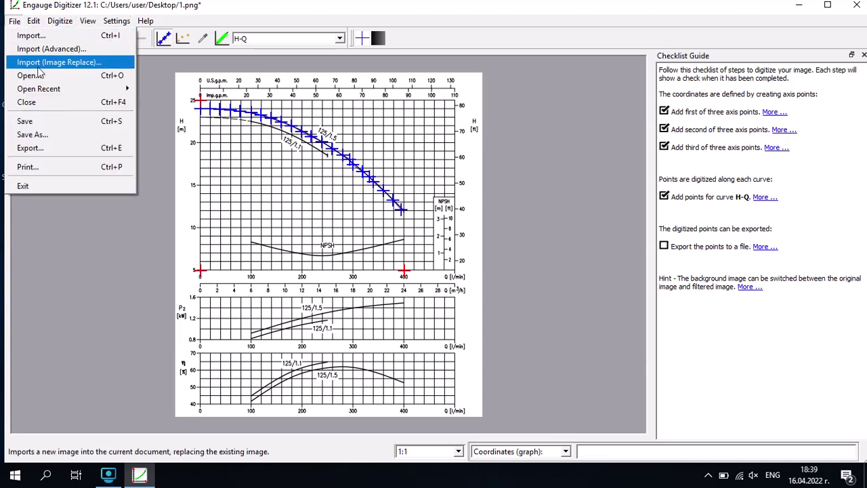
click(34, 143)
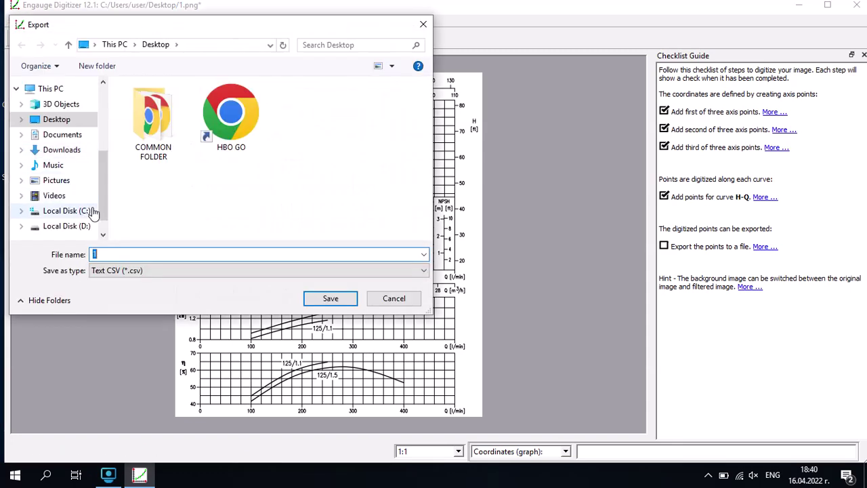
text(can)
text(ned_DATA)
click(330, 299)
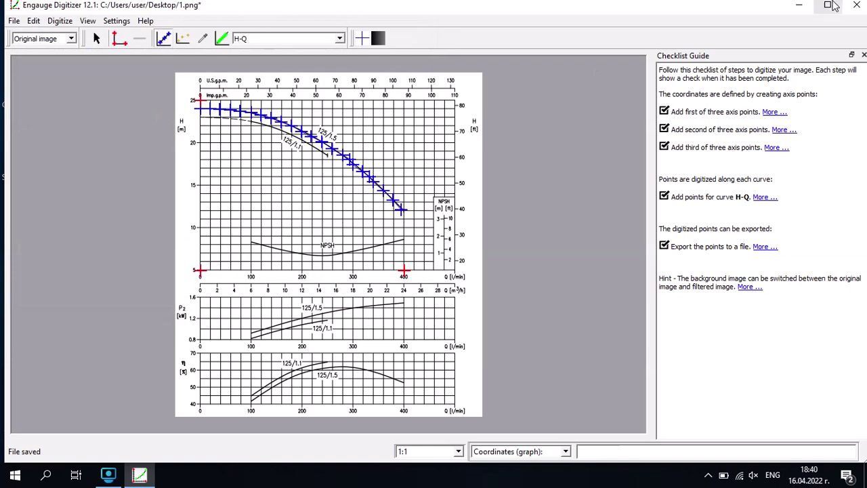
click(856, 6)
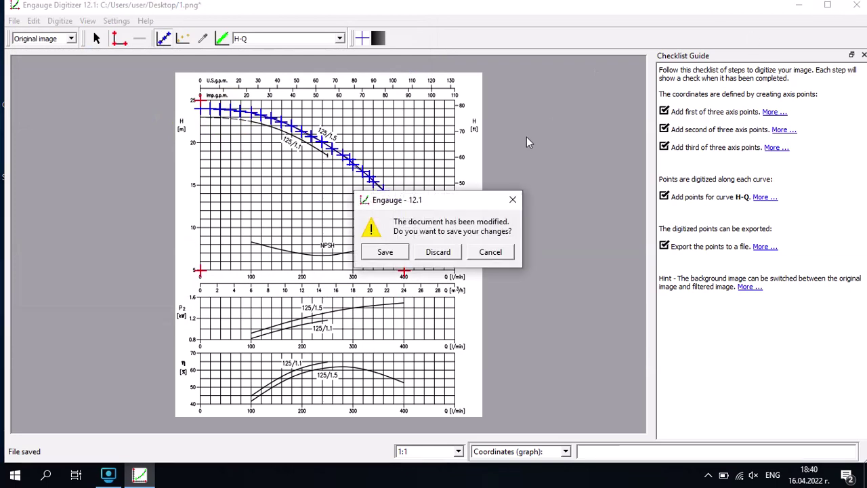
click(444, 252)
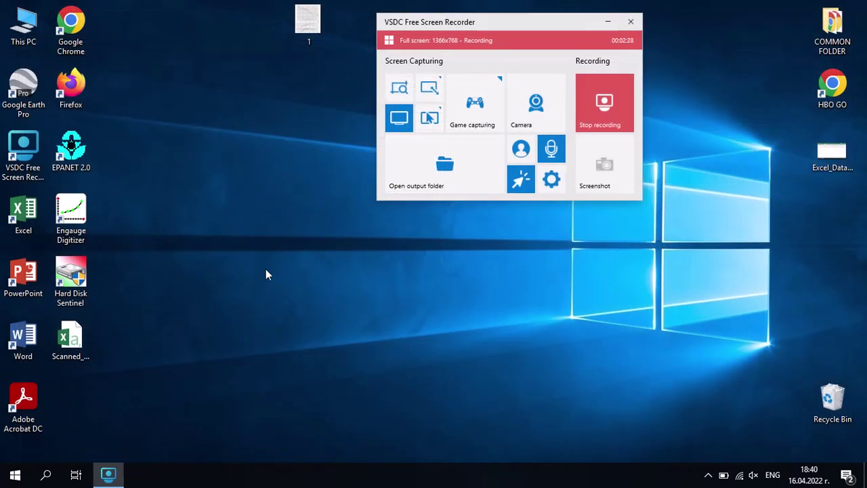
- Launch Excel from its desktop shortcut and create a blank workbook, Book1
click(72, 339)
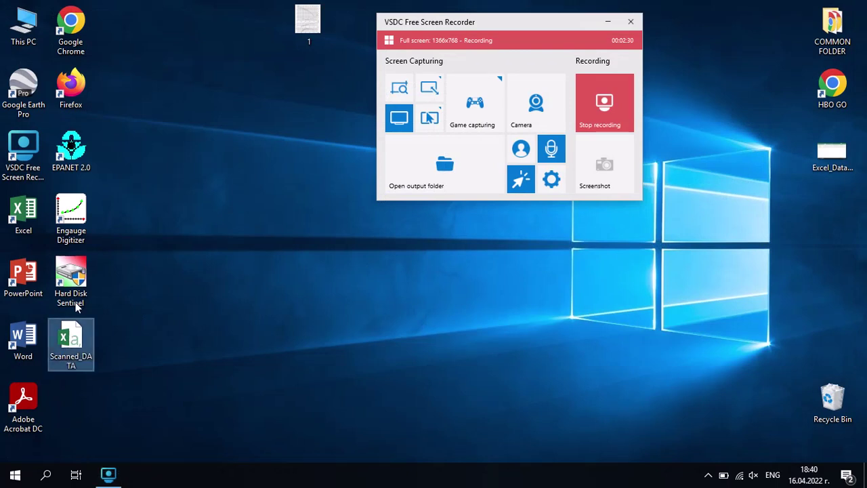
click(22, 223)
double_click(22, 222)
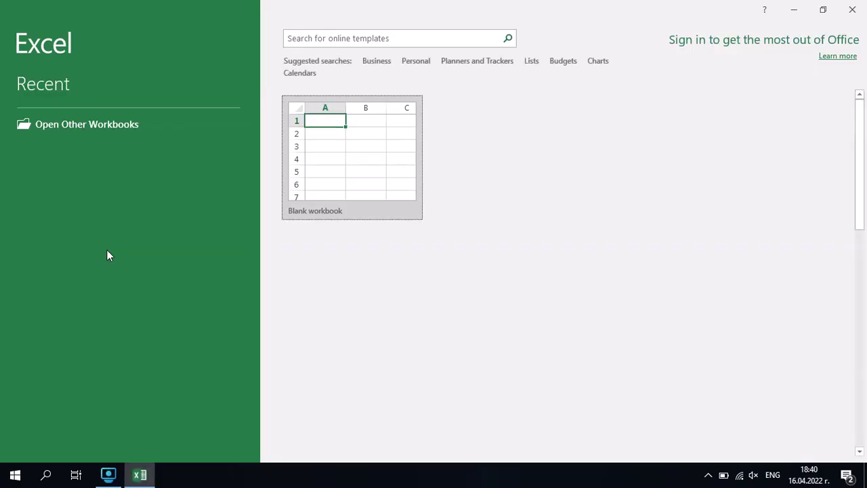
click(346, 155)
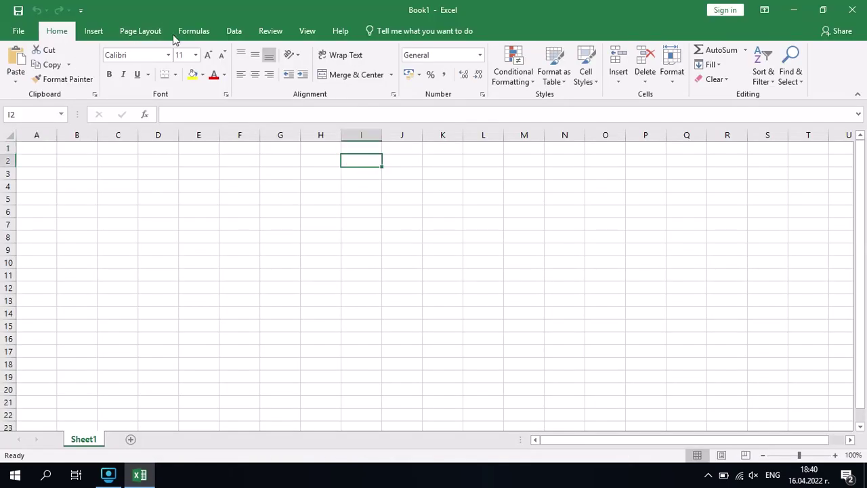
- Use Data > From Text/CSV to open Scanned_DATA.csv from the Desktop in the import preview
click(230, 31)
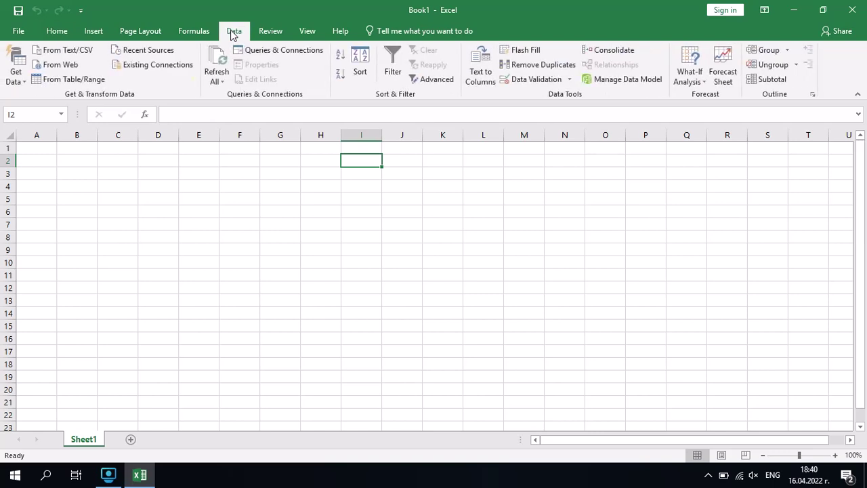
click(57, 52)
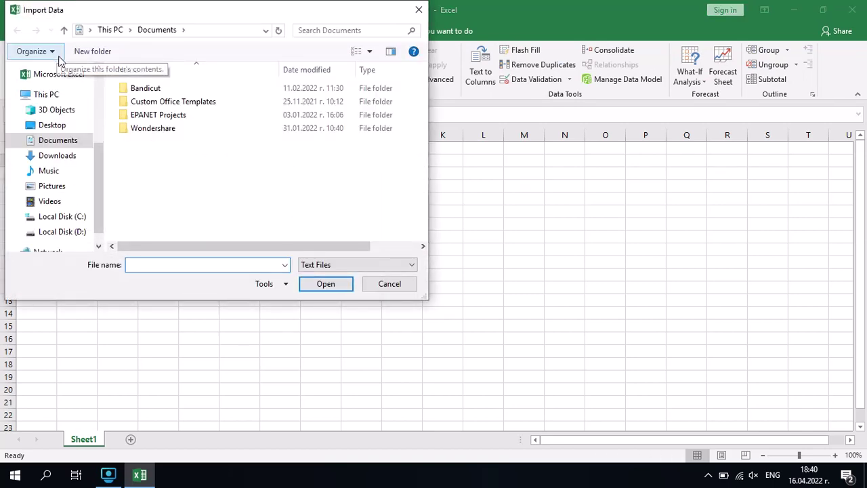
mouse_move(56, 109)
click(52, 124)
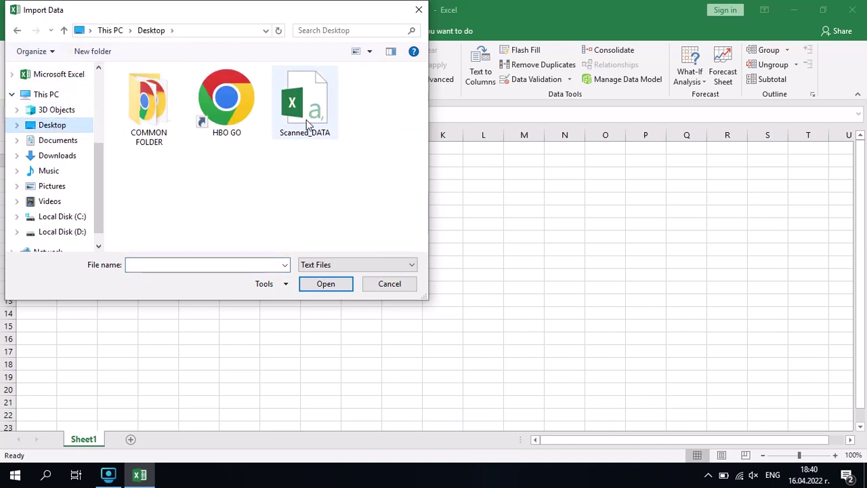
double_click(309, 128)
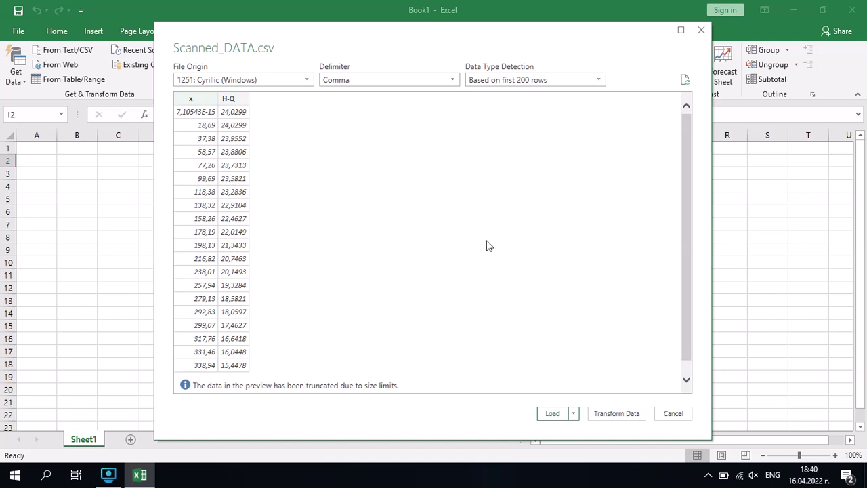
- Load the CSV into Sheet2, then set headers 'Q, l/min' and 'H, m' and A2 to 0
click(553, 414)
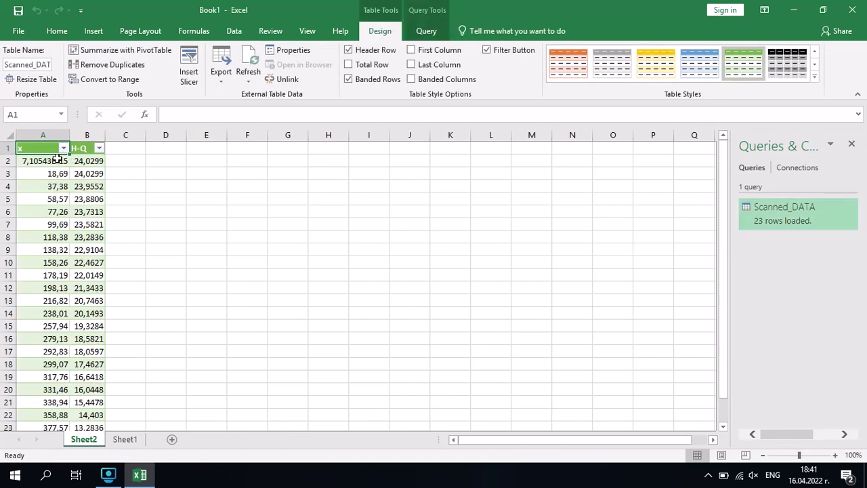
text(Q, l/min)
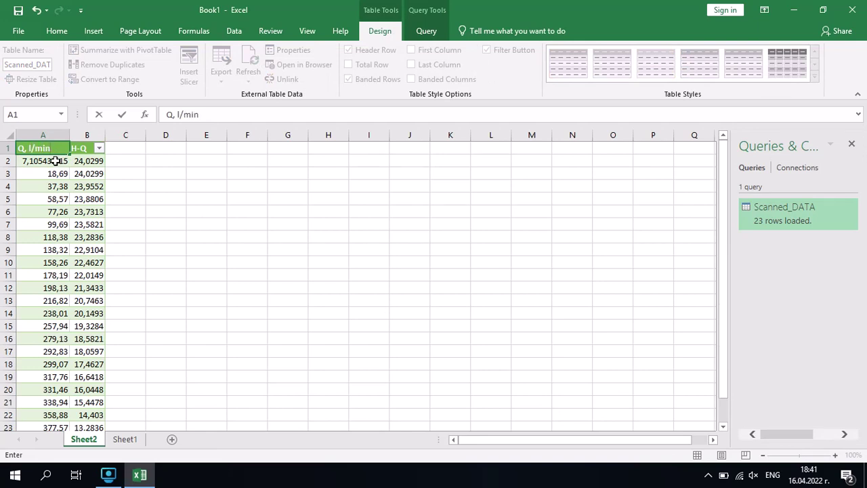
click(56, 160)
text(0)
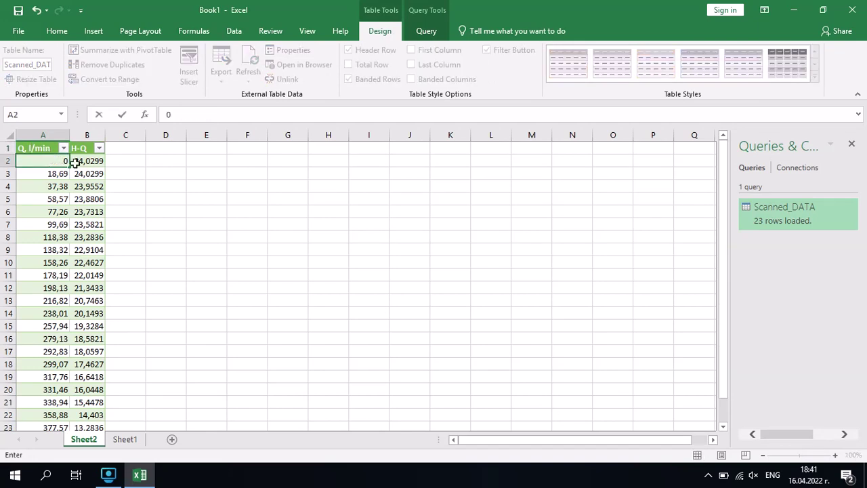
click(79, 147)
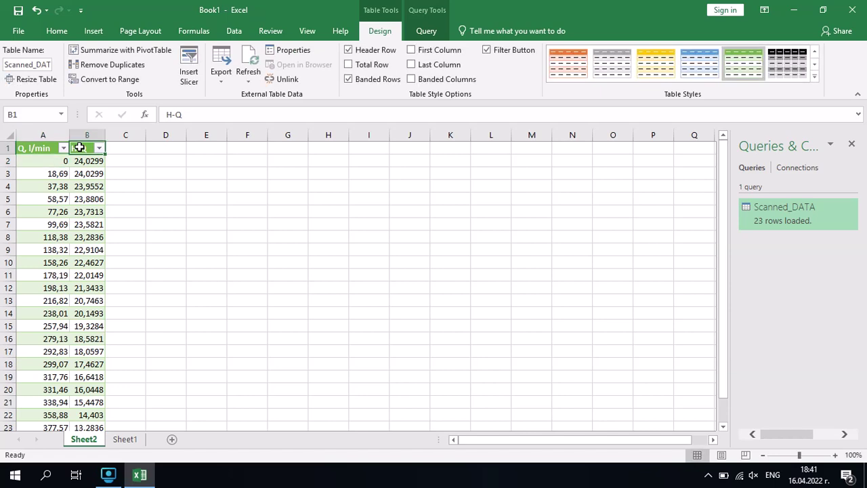
text(H, m)
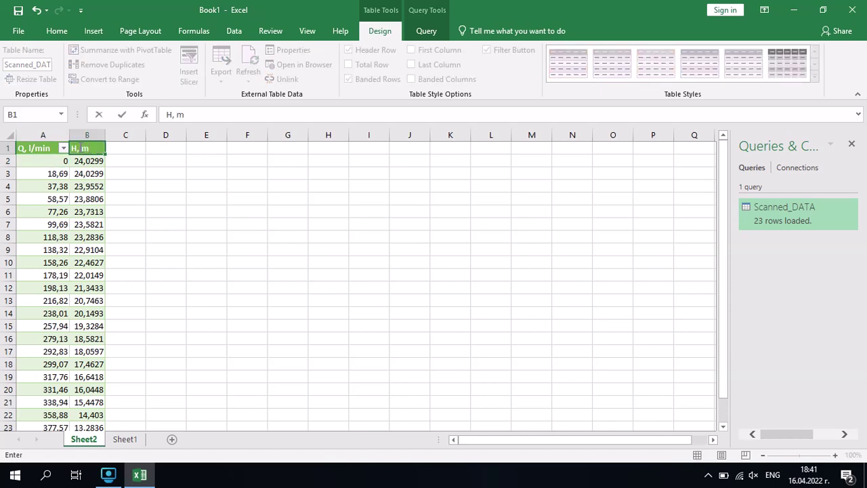
click(167, 159)
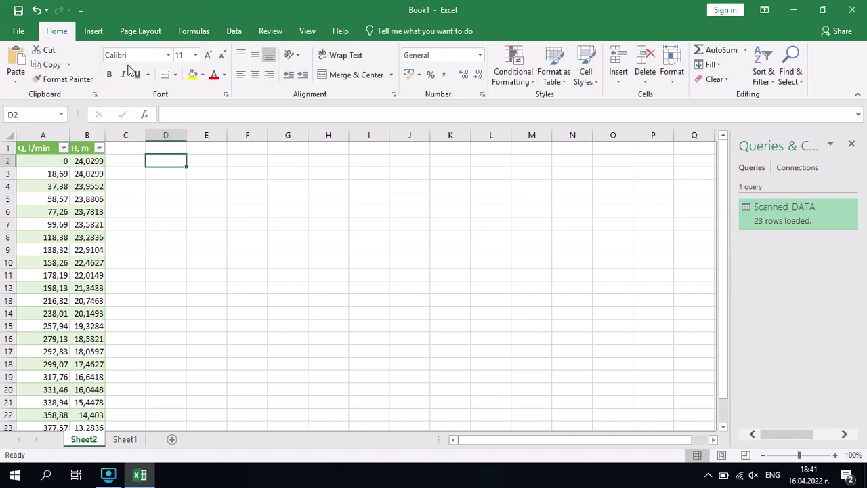
- Insert an empty scatter chart
click(103, 31)
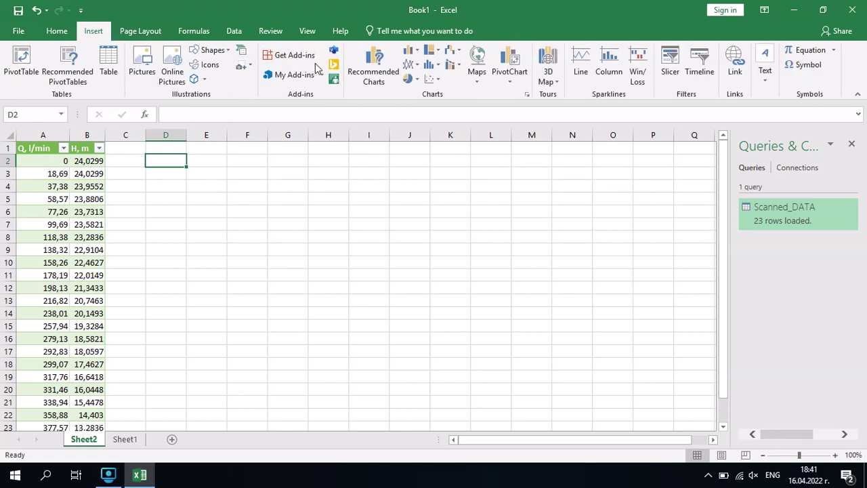
click(431, 79)
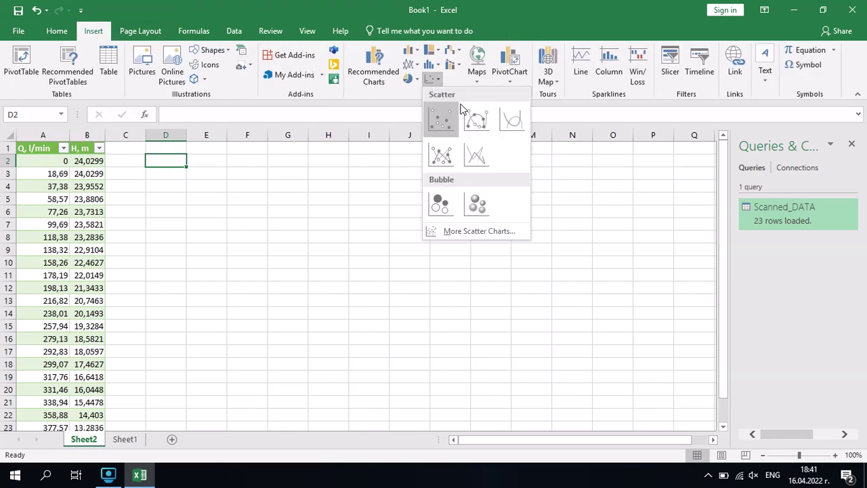
click(478, 120)
- Add a series plotting Sheet2 A2:A24 as X values against B2:B24 as Y values
right_click(280, 326)
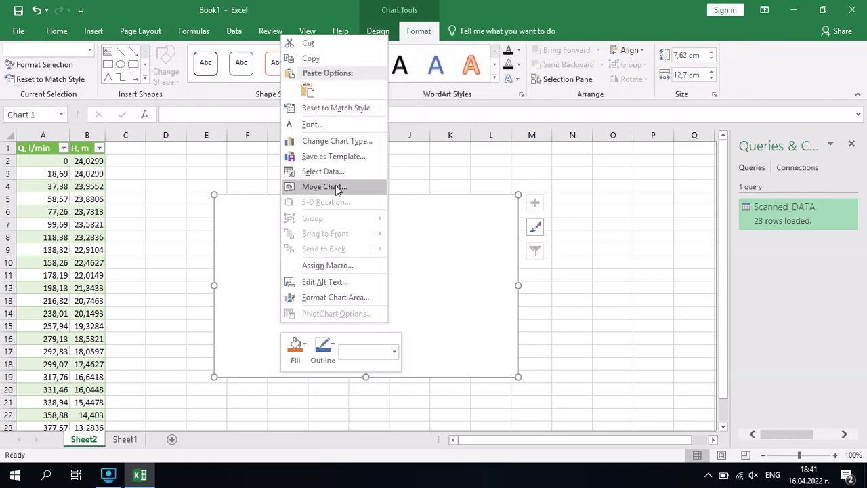
click(324, 172)
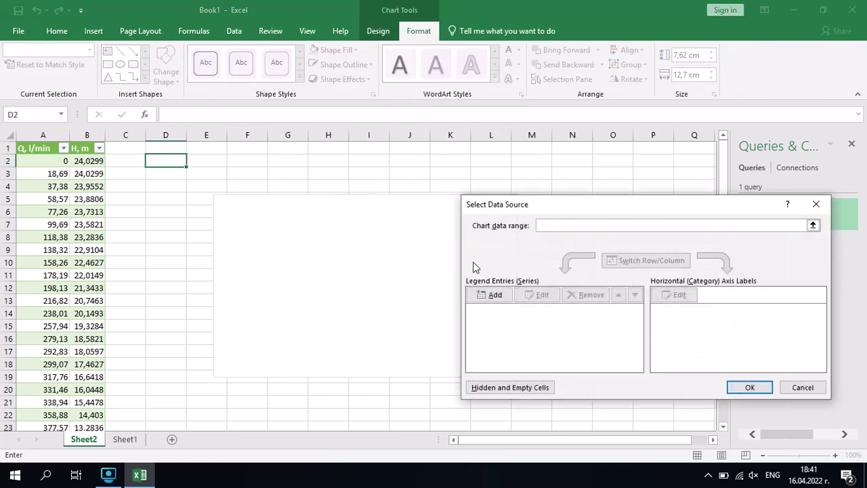
click(490, 294)
text(H-Q)
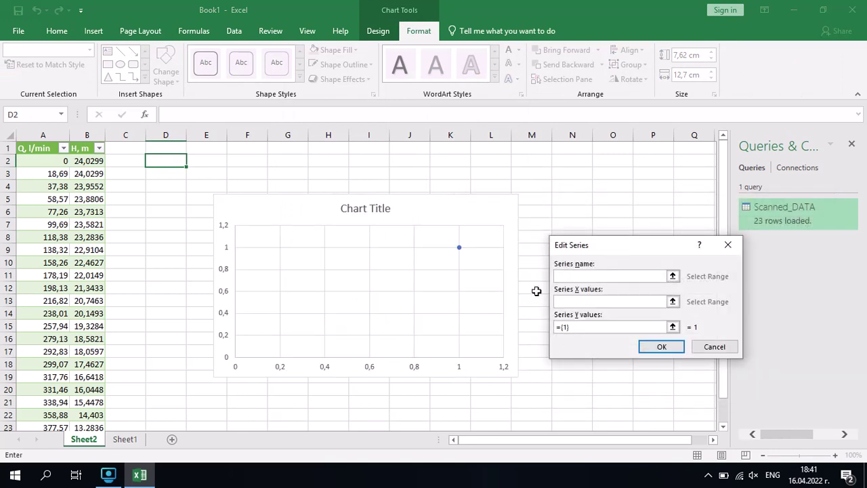
click(673, 302)
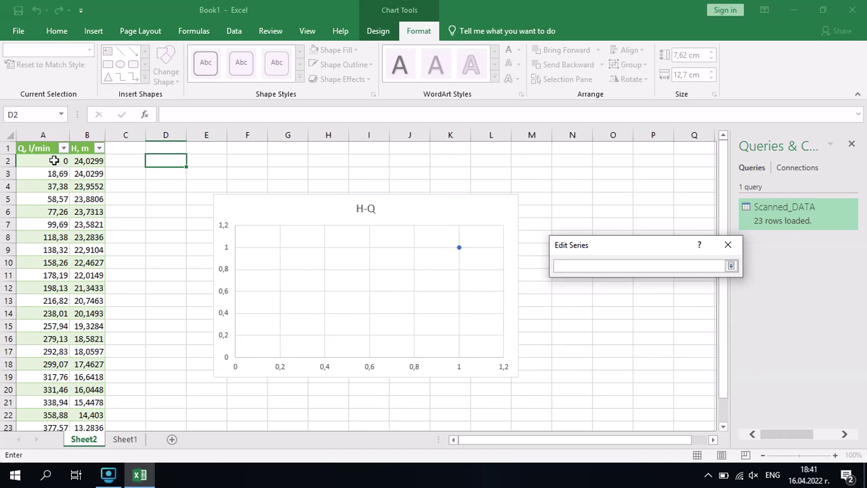
drag(45, 159, 37, 403)
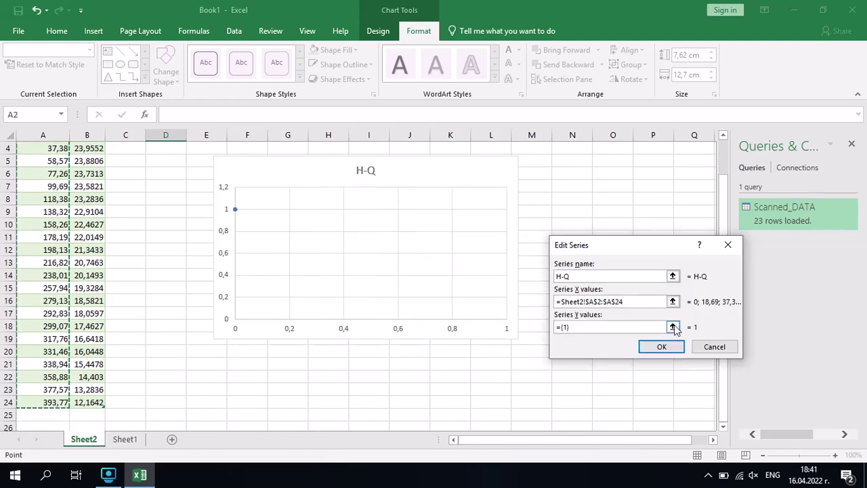
click(674, 326)
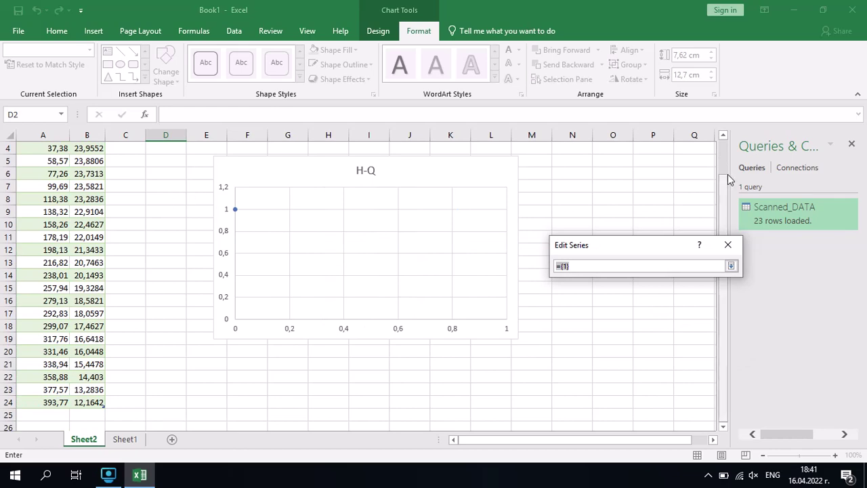
drag(725, 182, 724, 169)
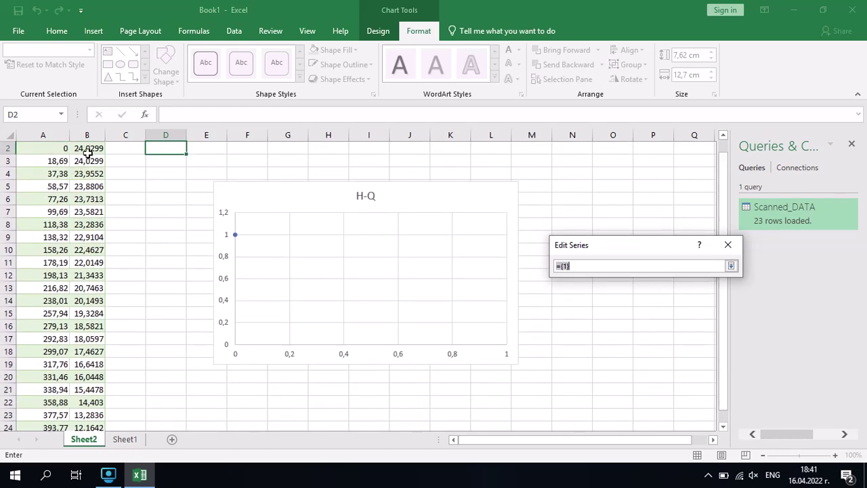
drag(88, 147, 83, 417)
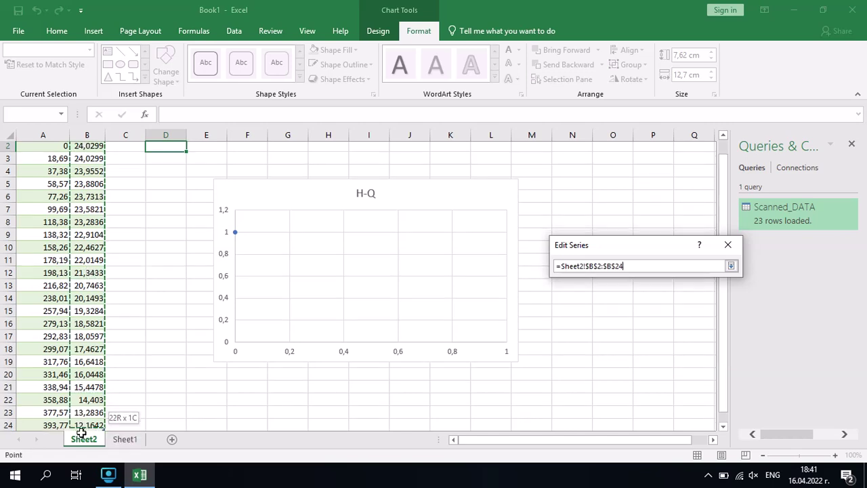
drag(82, 417, 86, 405)
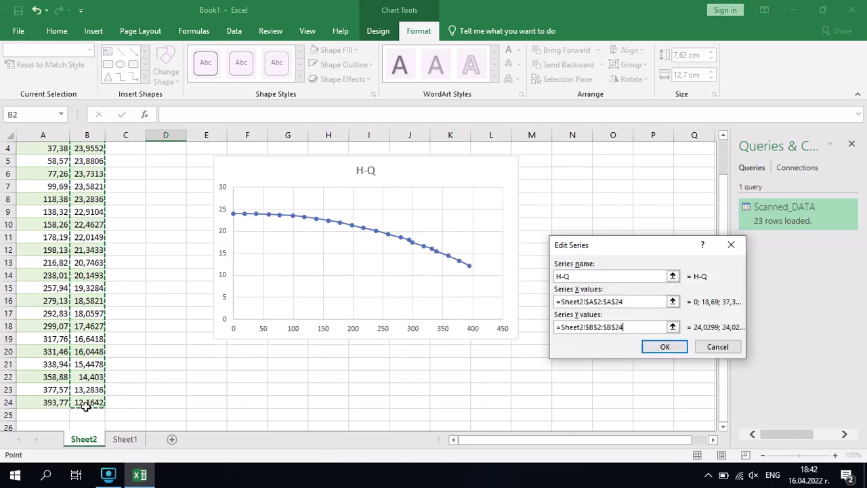
click(664, 347)
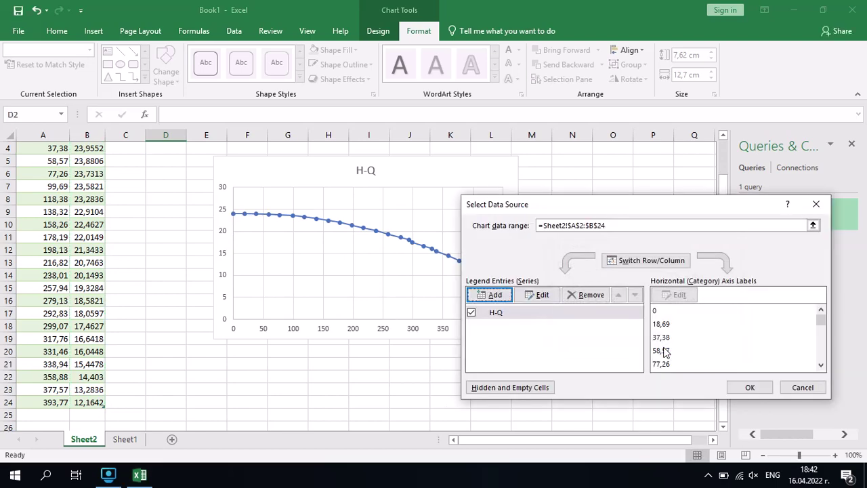
- Give the H-Q series an order-2 polynomial trendline with its equation displayed on the chart
click(756, 386)
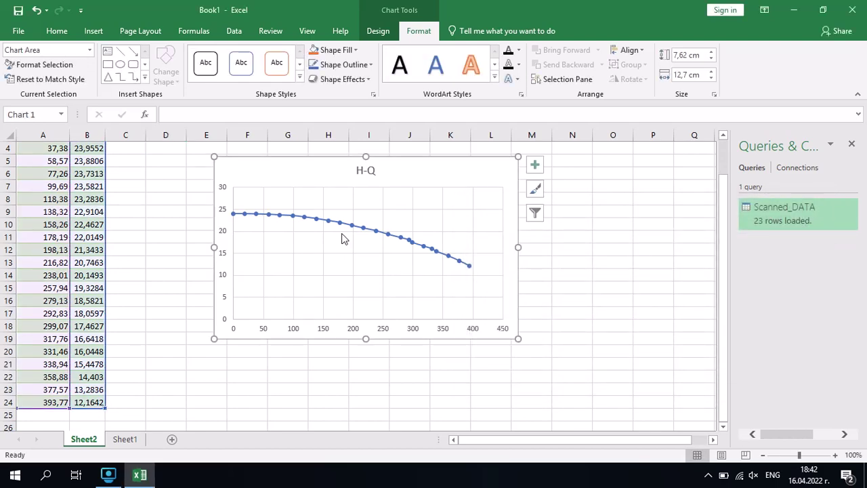
click(315, 223)
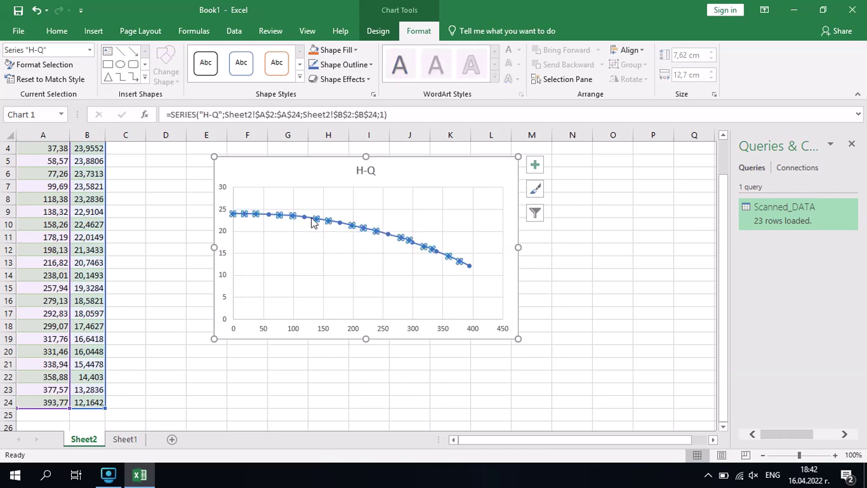
right_click(314, 223)
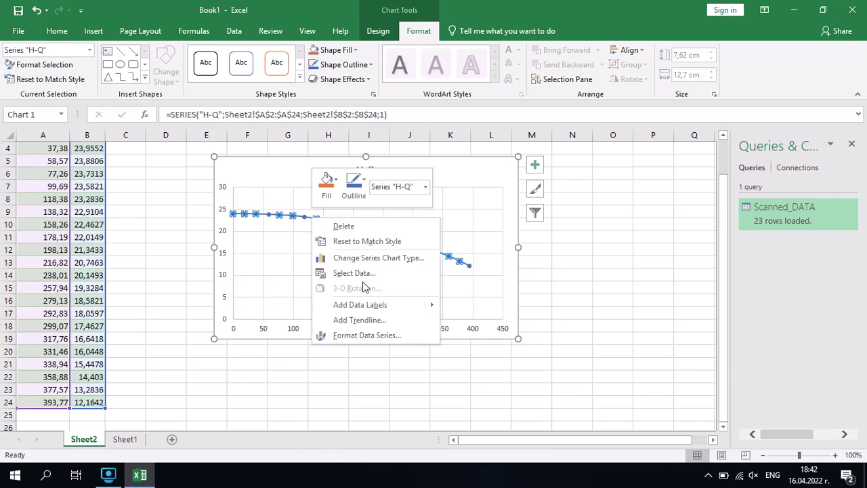
click(377, 320)
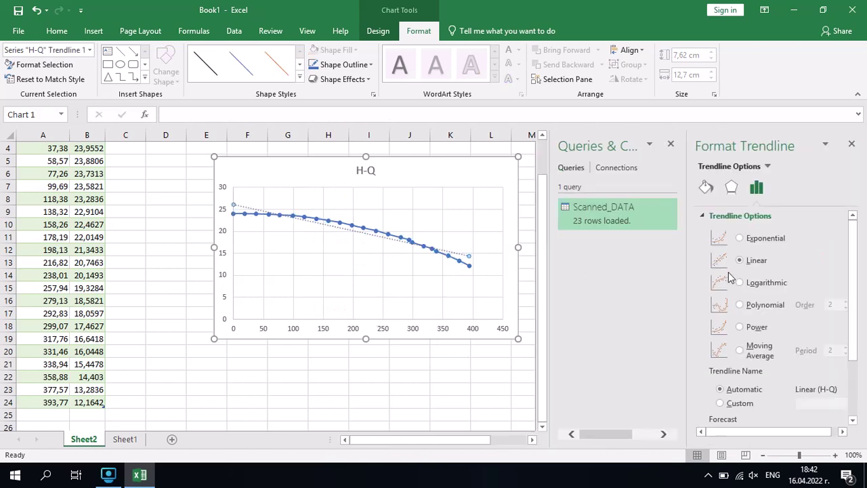
click(739, 305)
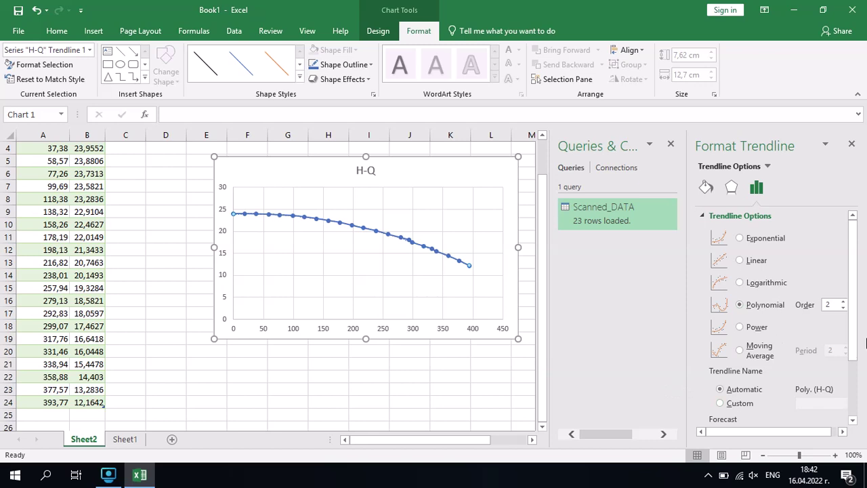
drag(860, 323, 859, 395)
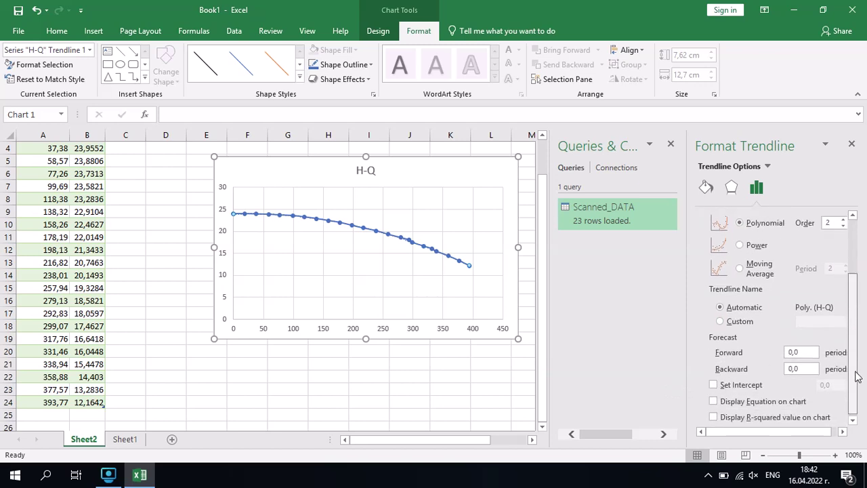
click(755, 403)
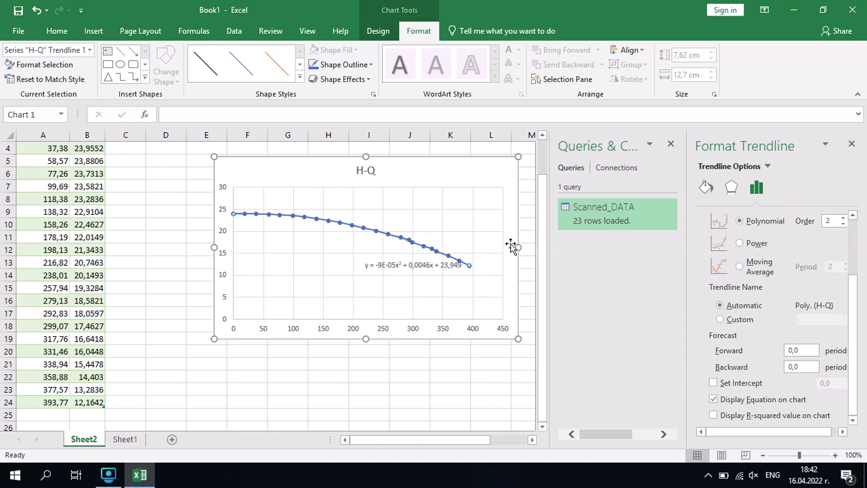
click(396, 266)
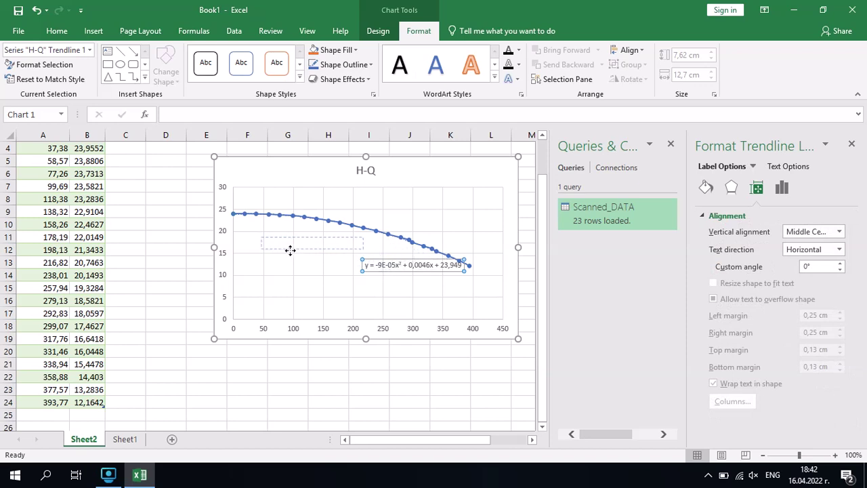
- Move the trendline equation label up and left inside the plot and make it bold
drag(369, 265, 268, 242)
click(57, 31)
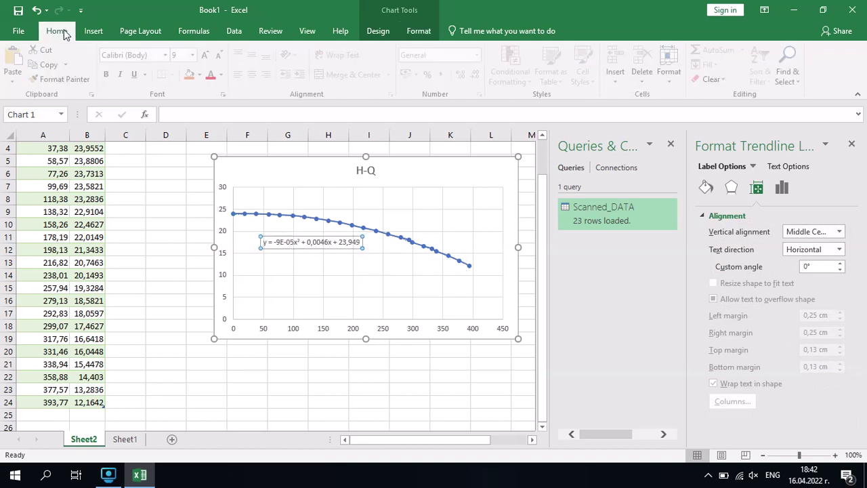
click(110, 74)
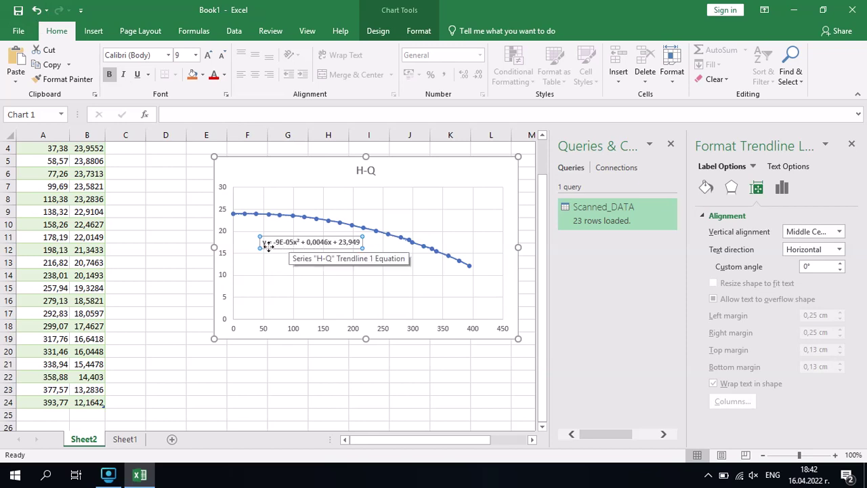
- Rewrite the equation with H and Q so it reads H = -9E-05Q² + 0,0046Q + 23,949
click(266, 244)
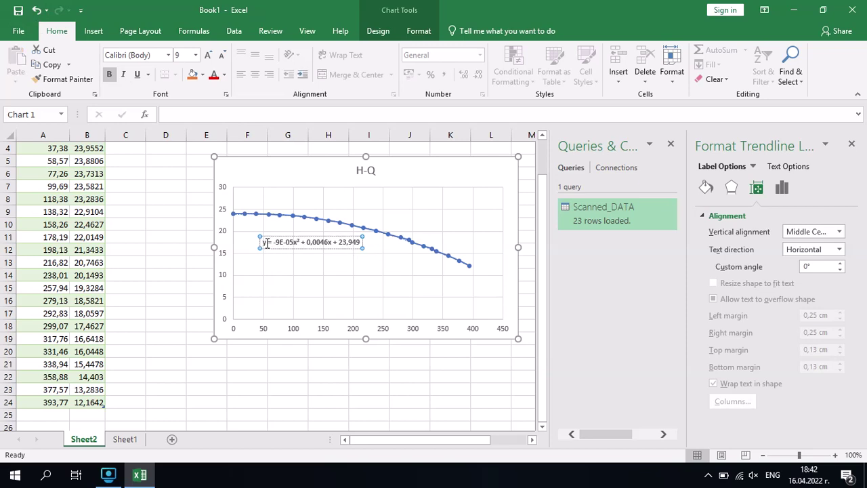
text(H)
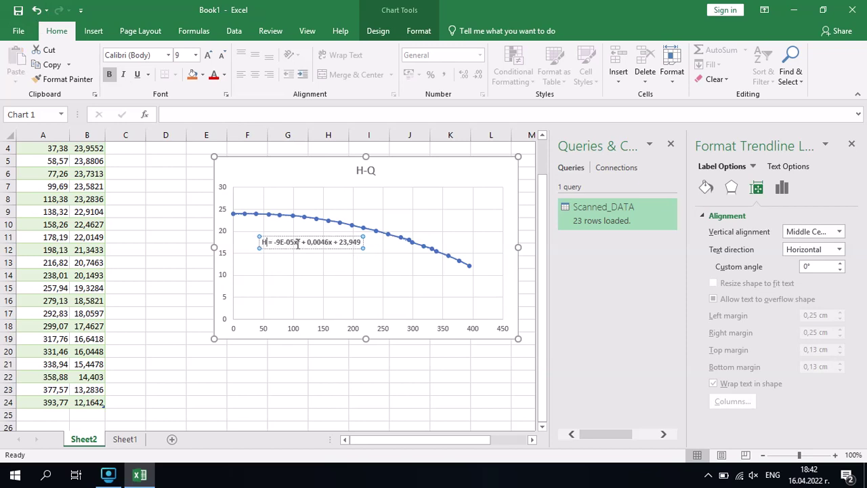
key(BackSpace)
text(Q)
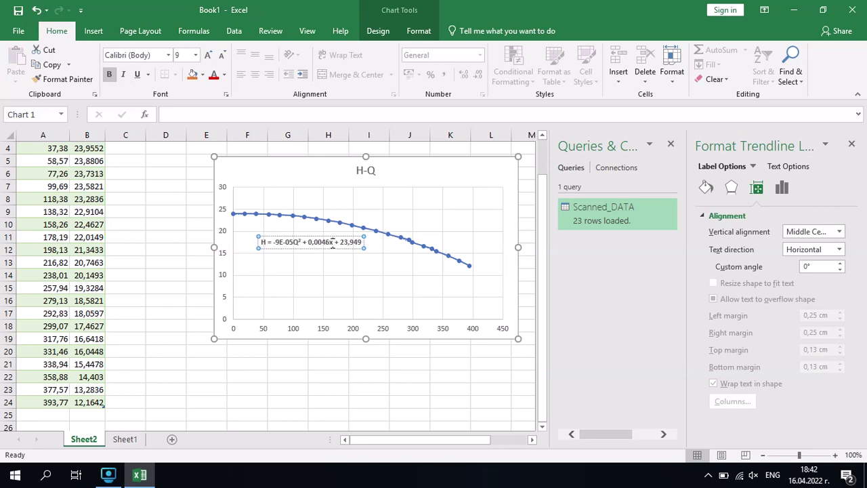
key(BackSpace)
text(Q)
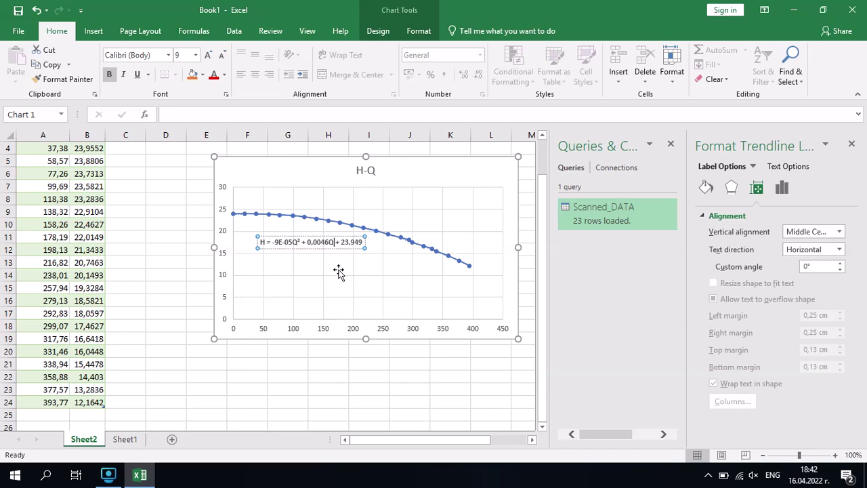
click(338, 271)
- Give the equation label a light gold fill and deselect the chart
click(300, 242)
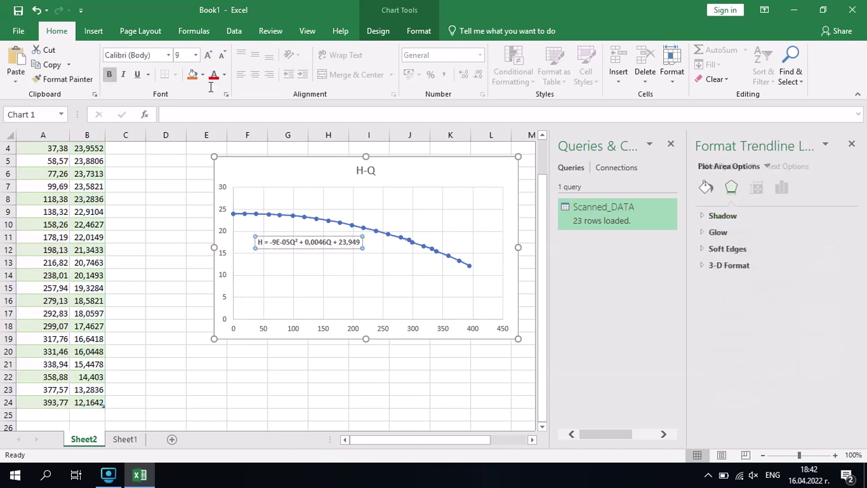
click(193, 75)
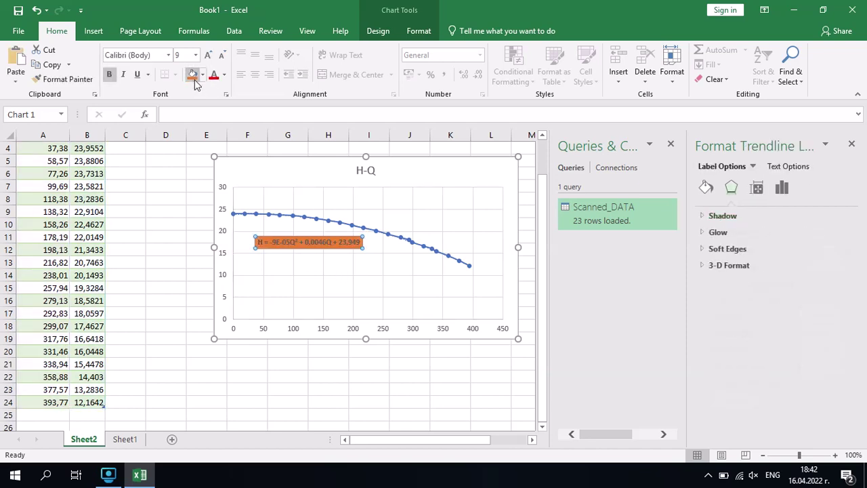
click(202, 74)
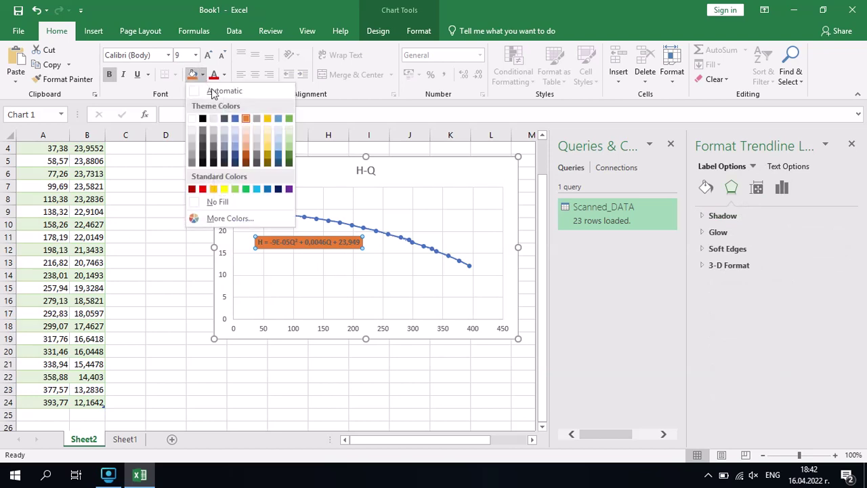
click(269, 128)
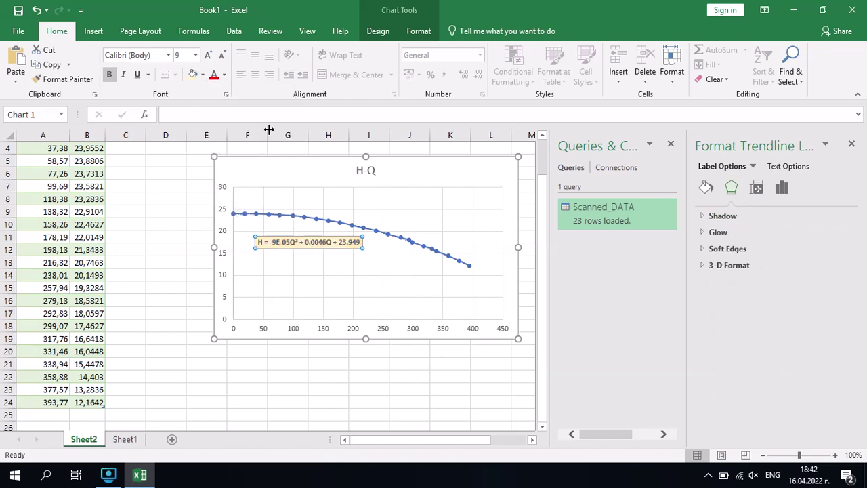
click(316, 363)
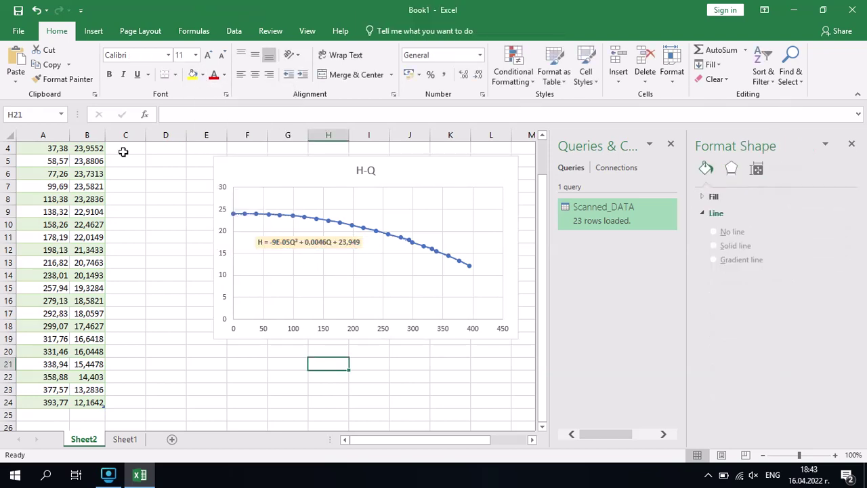